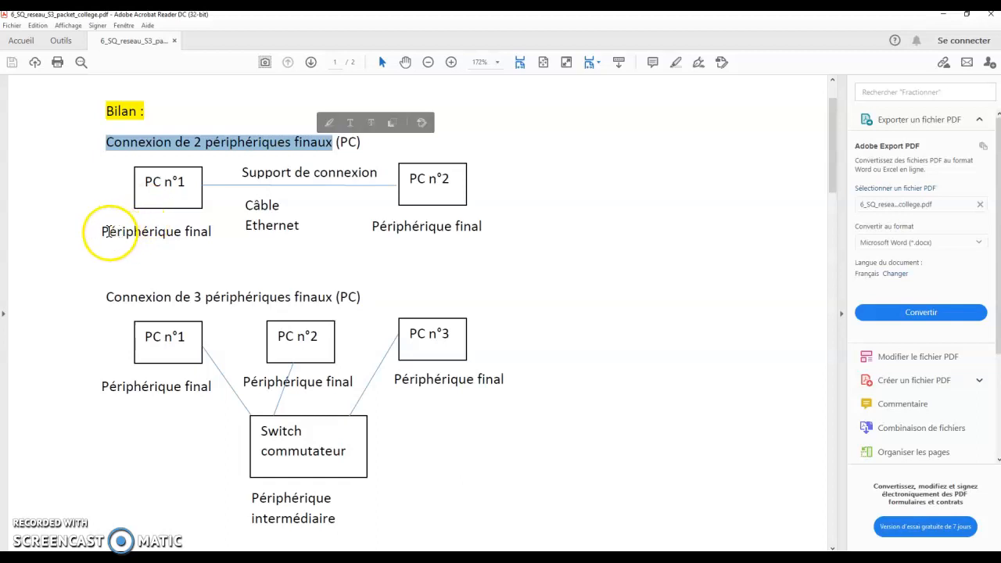
Examine the diagram connecting two end devices, marking the "Périphérique final" labels under PC n°1 and PC n°2.
drag(101, 232, 212, 232)
drag(366, 226, 481, 227)
drag(209, 231, 139, 229)
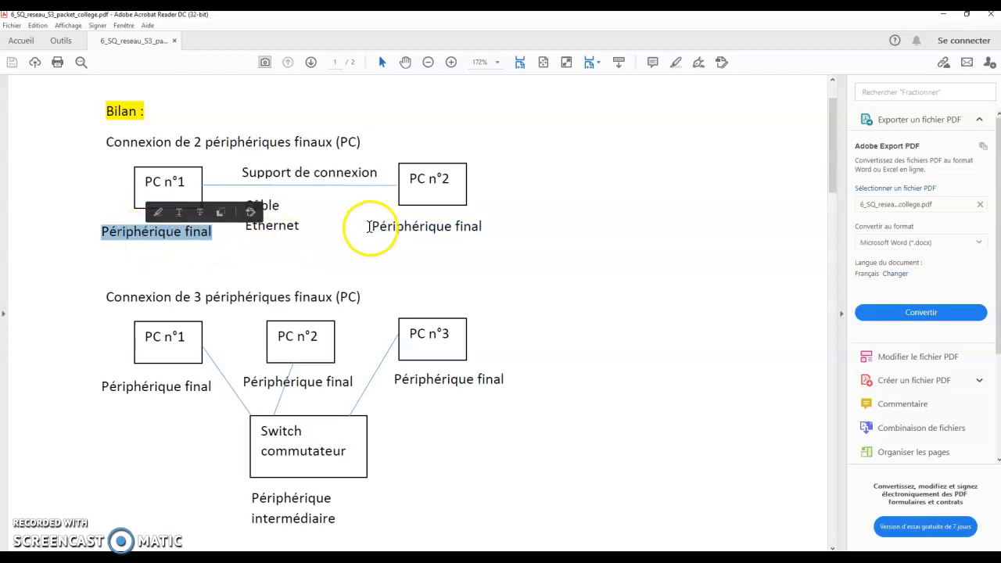
drag(371, 226, 474, 234)
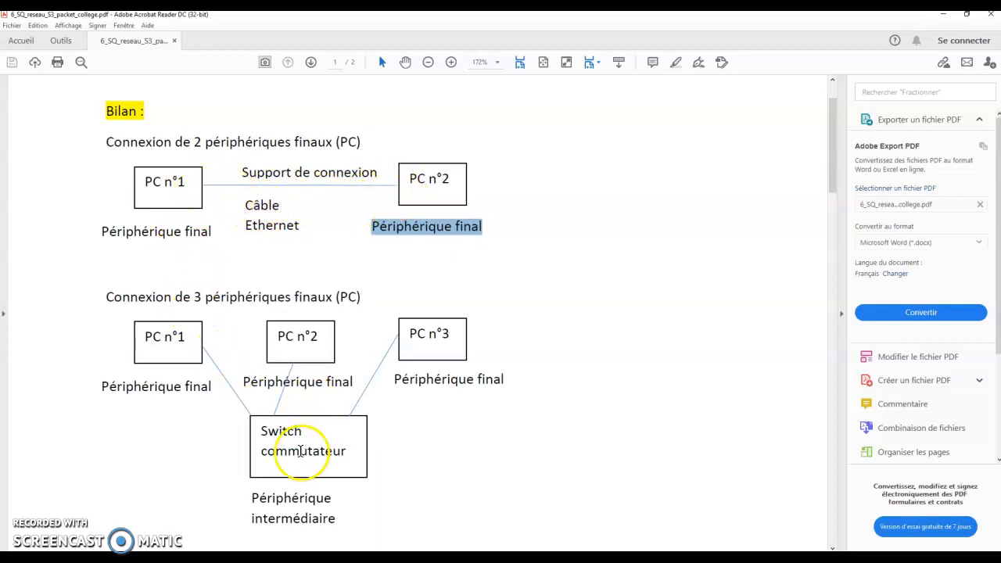
Examine the three-PC diagram, marking the switch, its "Périphérique intermédiaire" label, and the three PCs with their "Périphérique final" labels.
drag(261, 431, 335, 445)
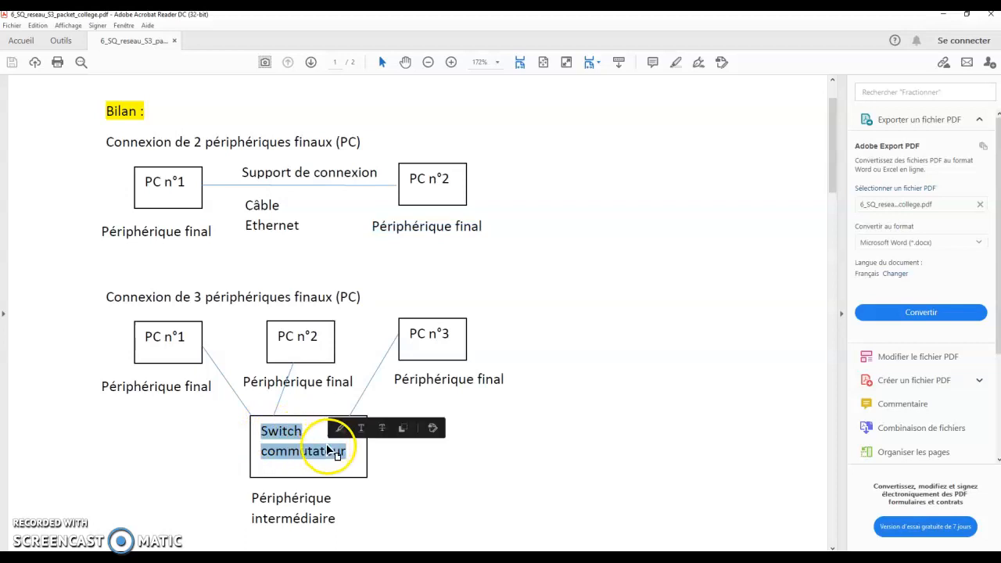
drag(252, 499, 336, 522)
drag(186, 338, 147, 334)
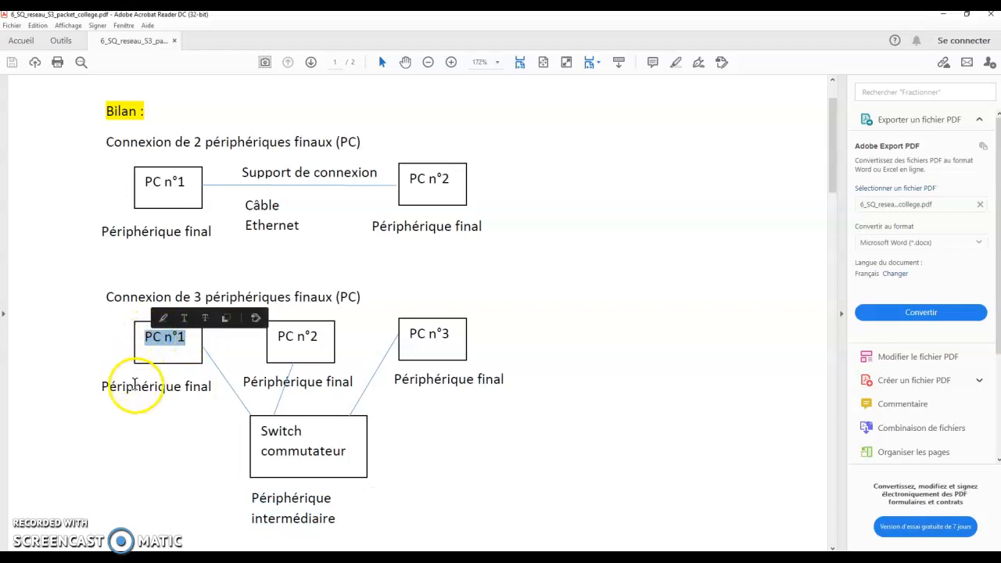
drag(108, 388, 208, 389)
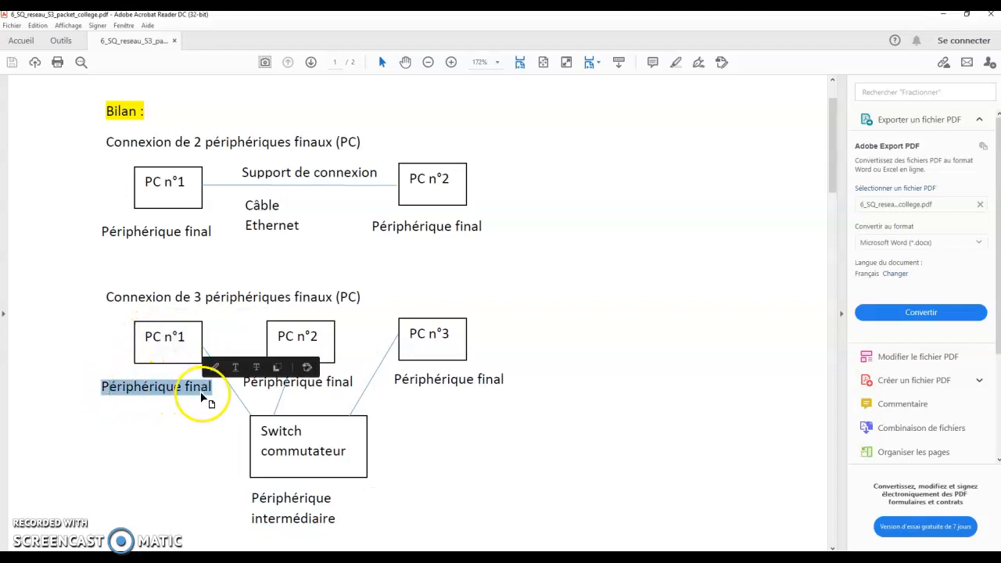
drag(280, 335, 319, 336)
drag(410, 333, 447, 334)
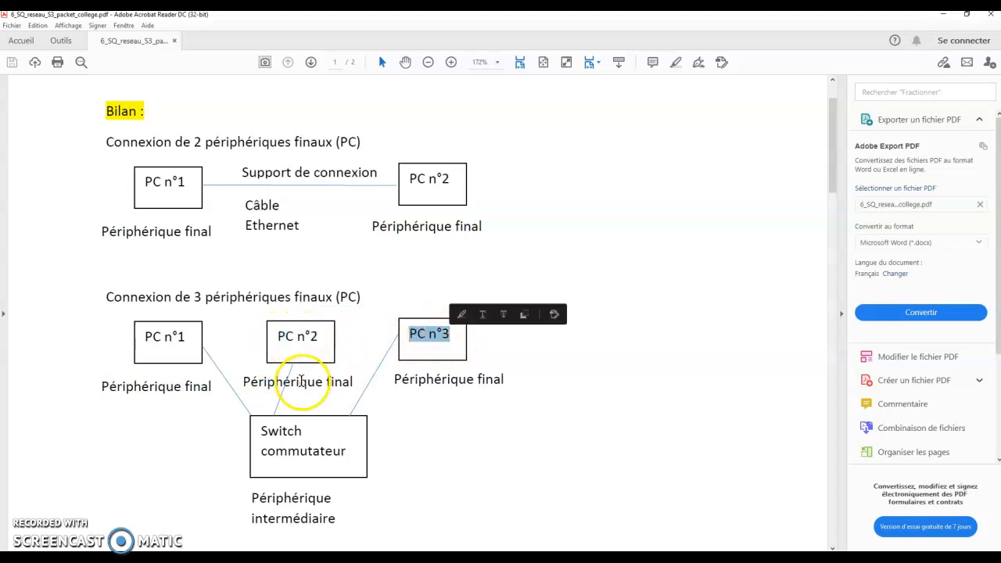
drag(353, 381, 287, 383)
drag(394, 380, 477, 382)
Review the network definitions below the diagrams, marking "Switch commutateur", "Support de connexion" and "câbles Ethernet".
scroll(401, 393, down, 5)
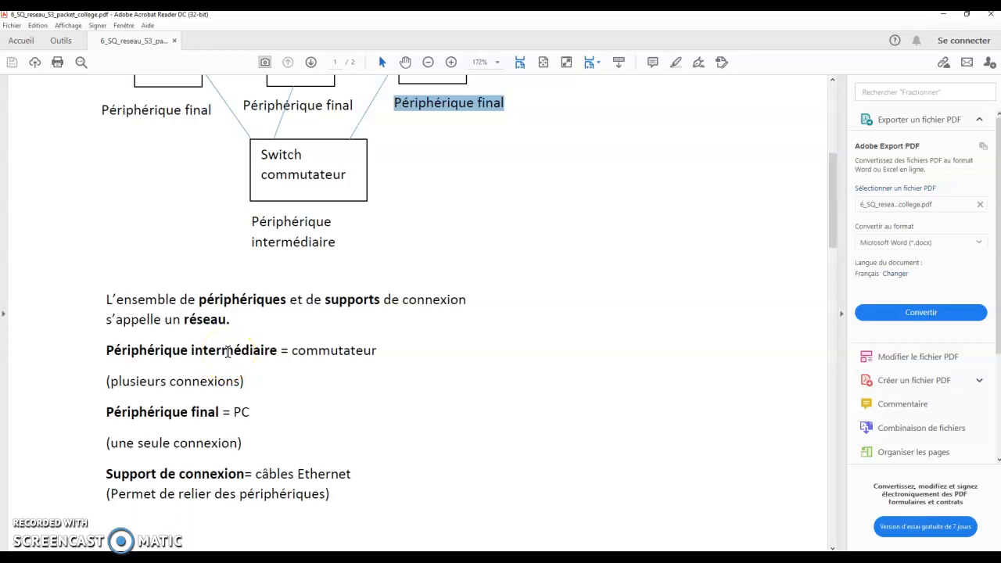
drag(261, 153, 326, 168)
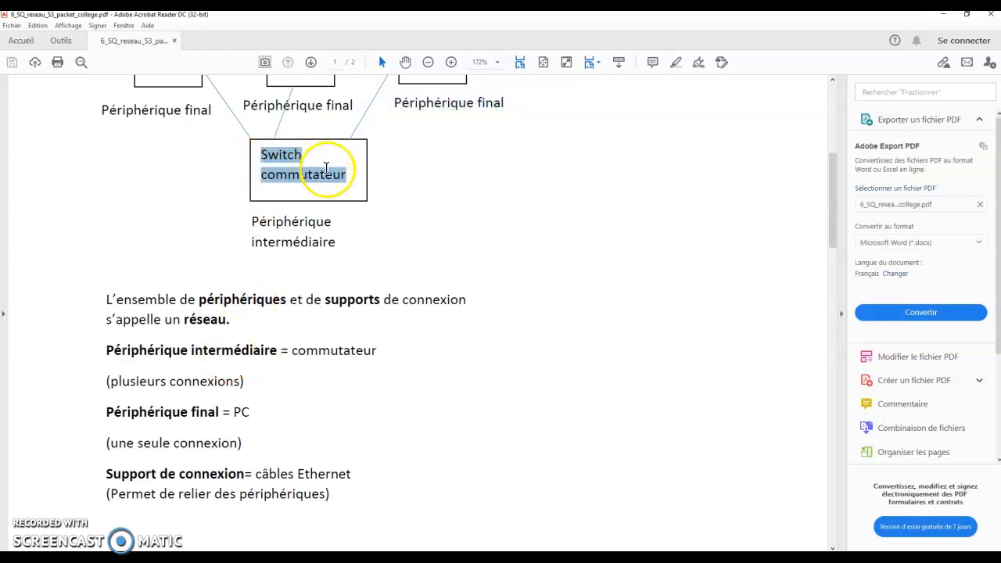
drag(108, 473, 244, 475)
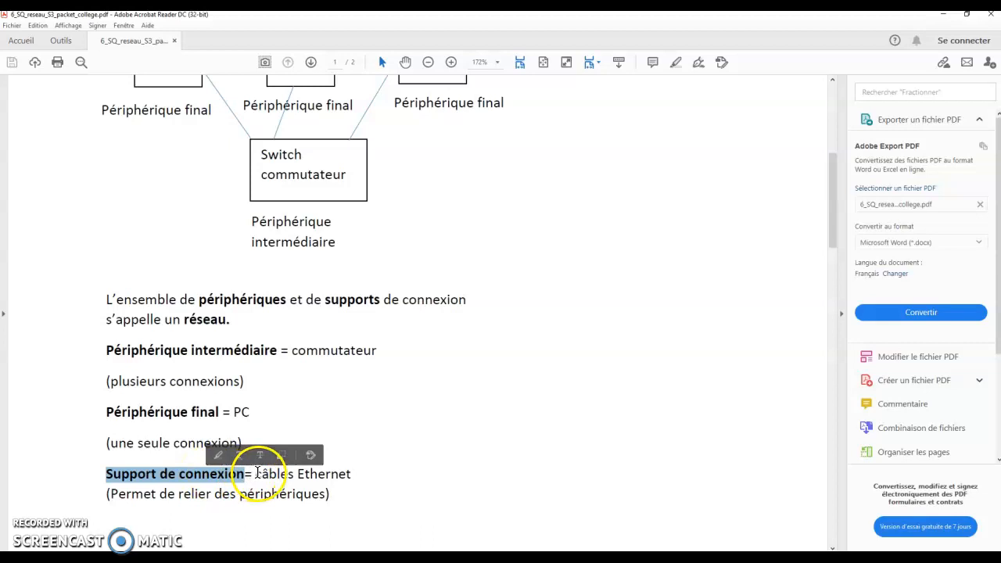
drag(254, 474, 351, 474)
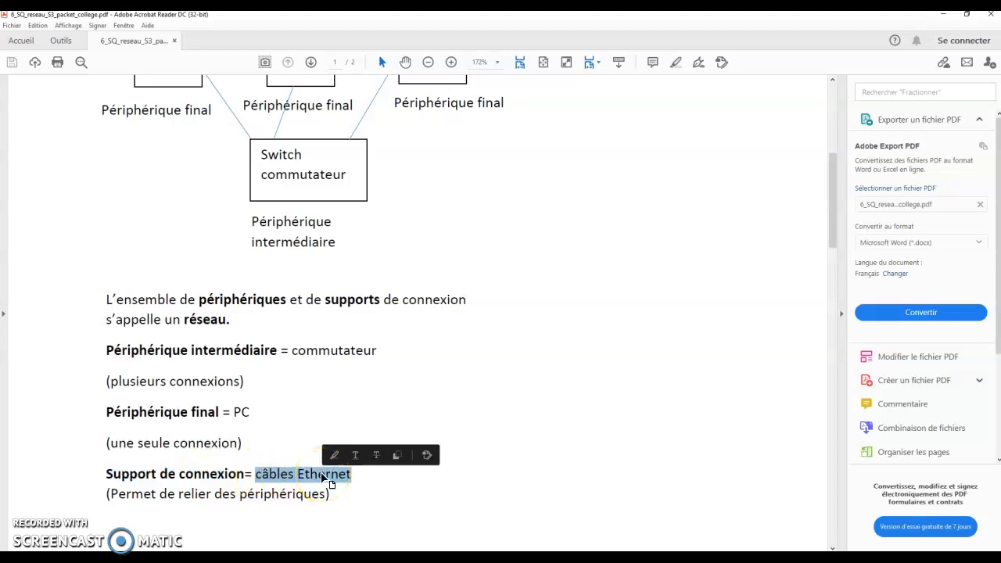
scroll(264, 413, up, 7)
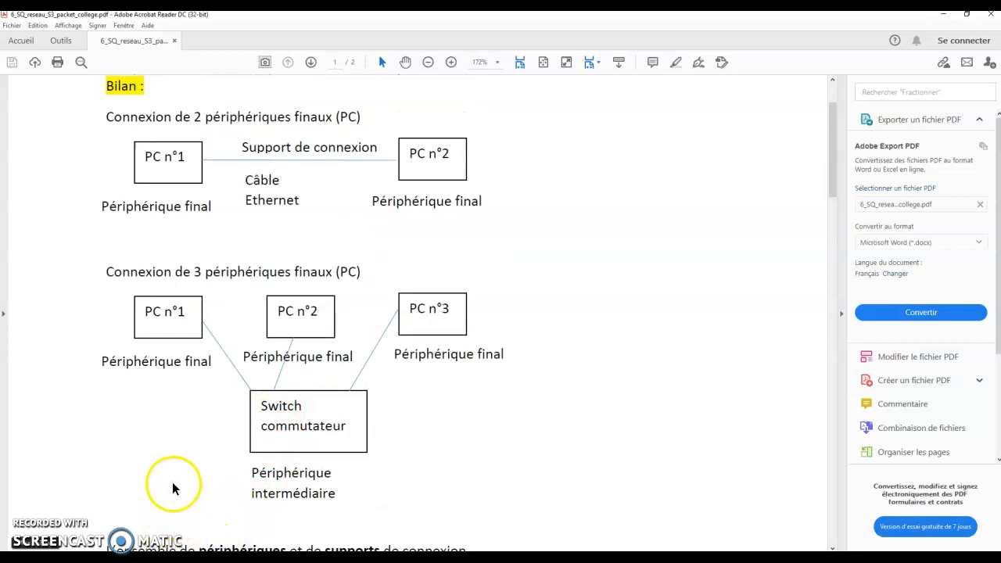
Switch to Cisco Packet Tracer and place two generic PCs side by side in the empty workspace.
click(160, 558)
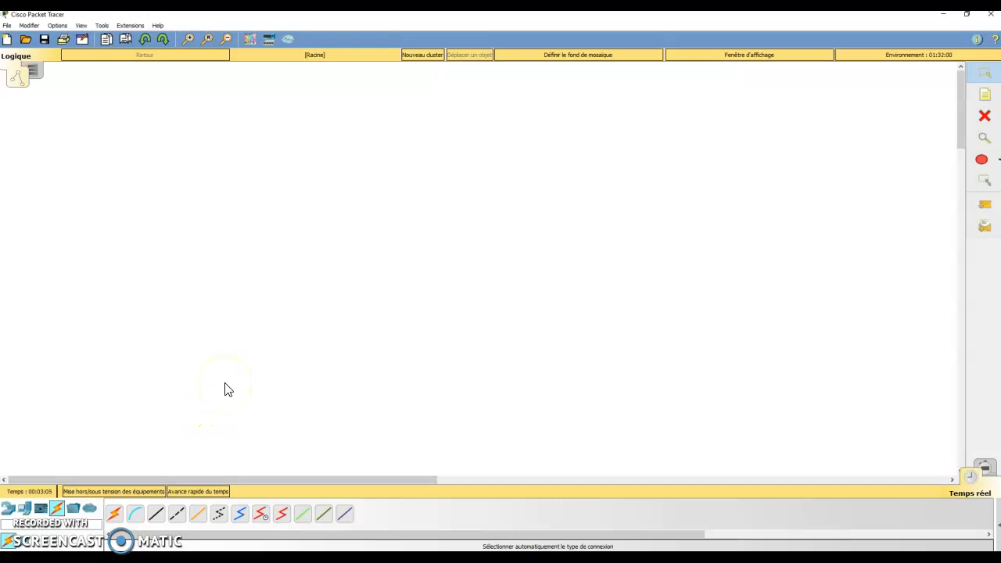
click(10, 510)
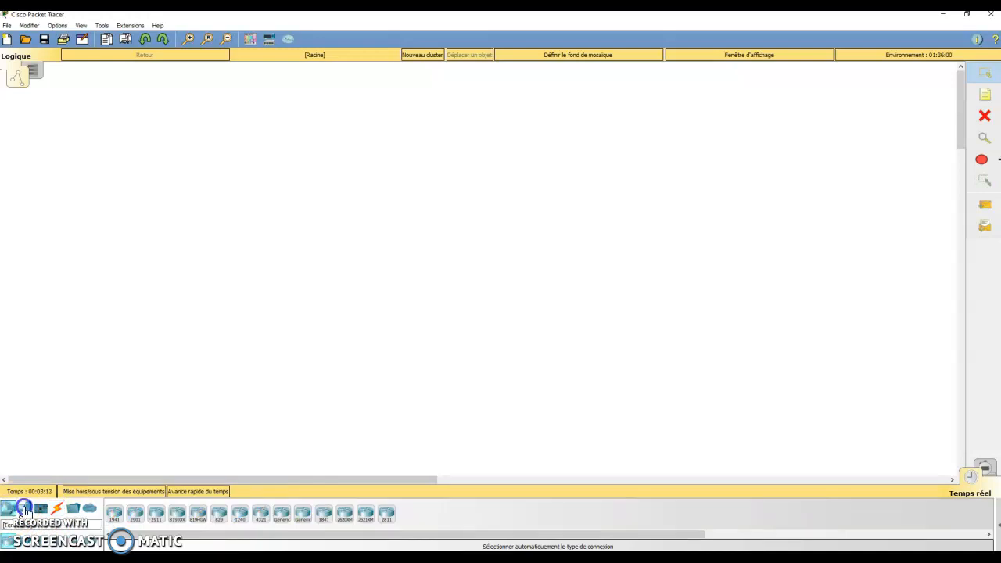
click(26, 511)
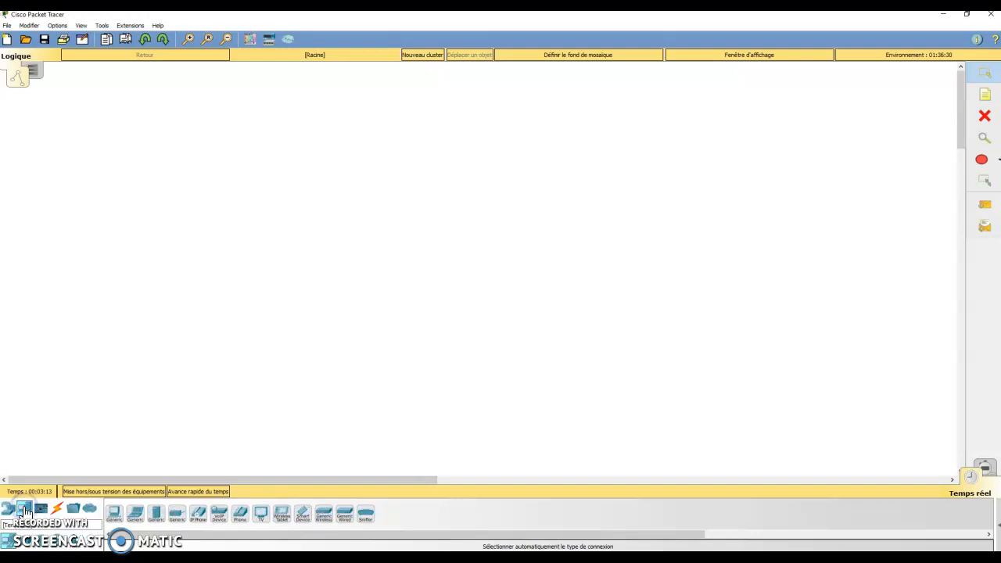
drag(114, 514, 129, 358)
drag(121, 232, 121, 232)
click(114, 514)
click(301, 241)
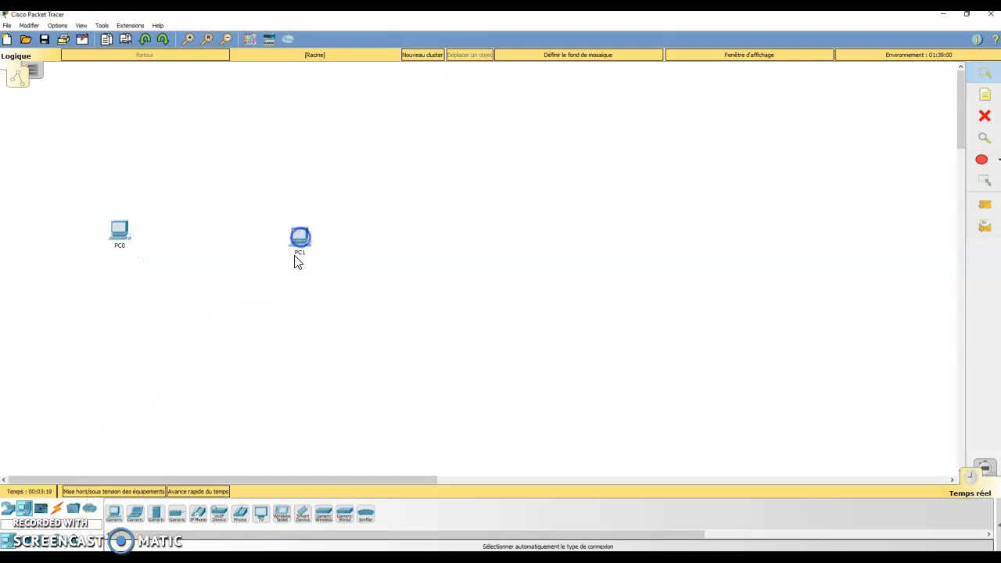
Connect PC0 to PC1 with the automatically chosen connection type.
click(58, 511)
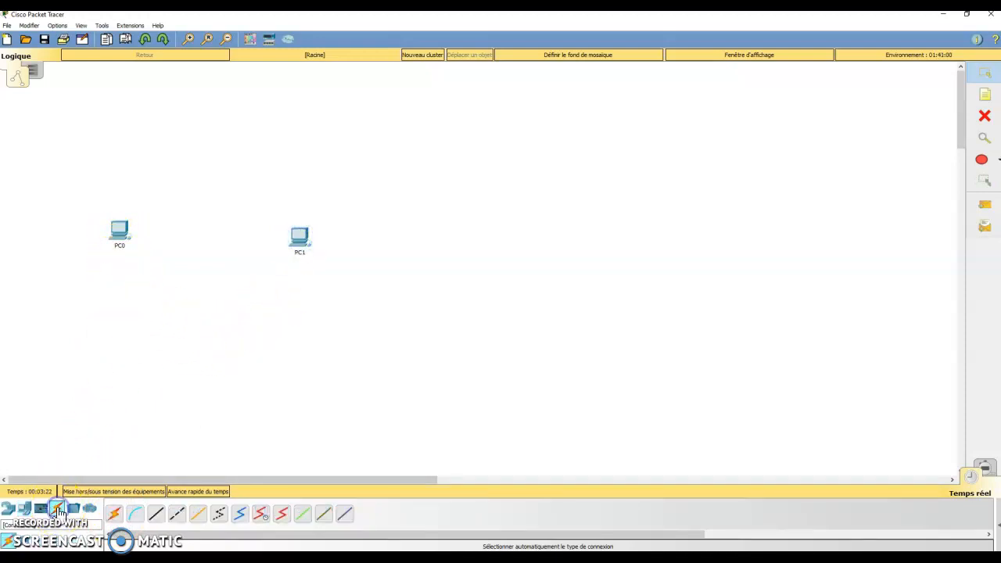
click(115, 516)
click(118, 234)
click(296, 239)
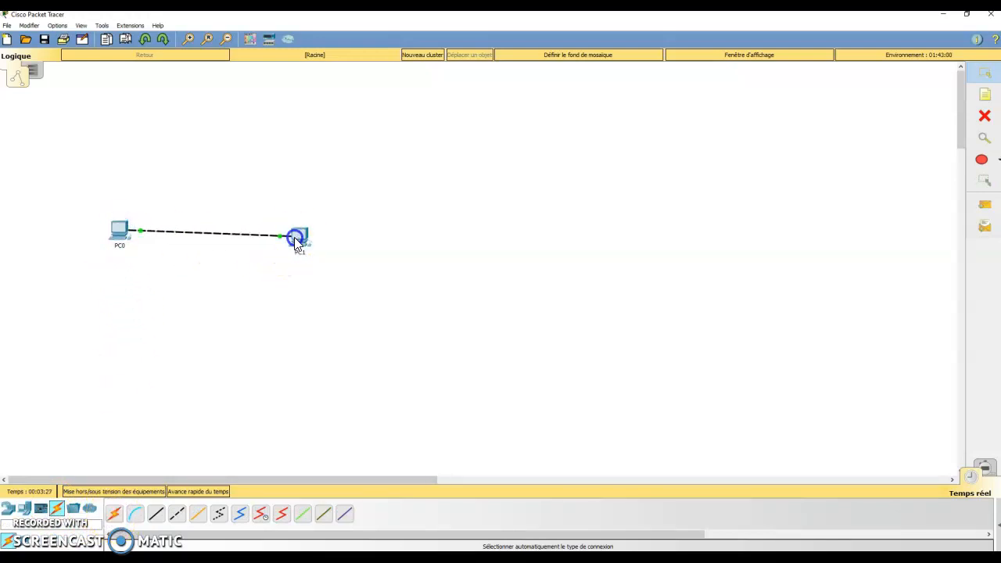
Add the notes "lampe / serveur" above PC0 and "interrupteur / client" above PC1.
click(987, 96)
click(99, 200)
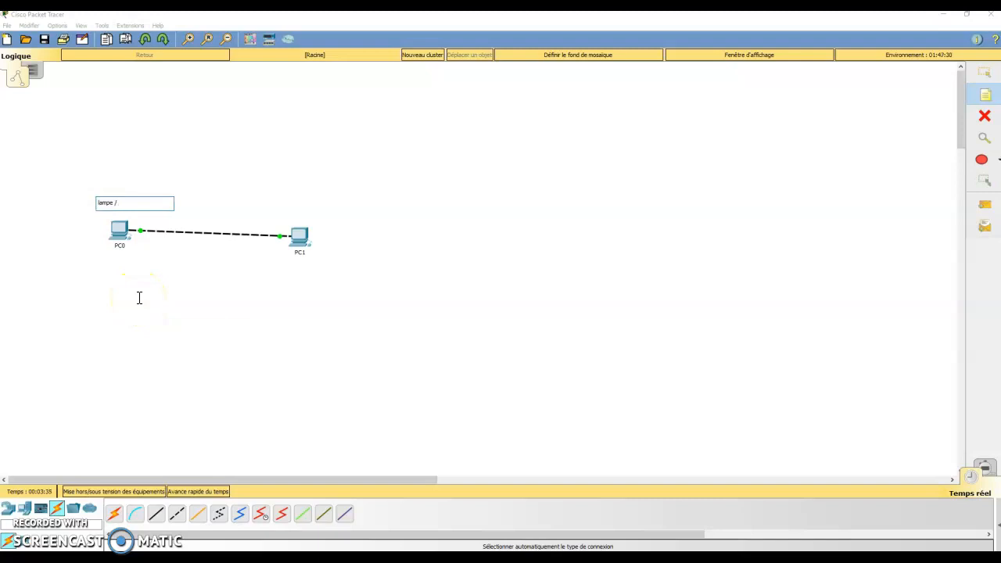
text(lampe / serveur)
click(288, 208)
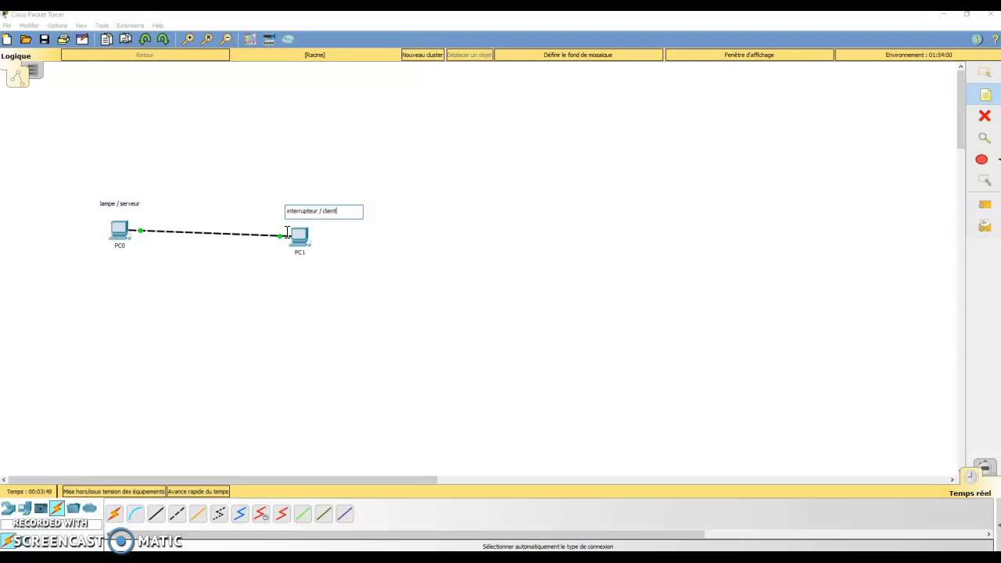
Add a "PF" note below PC1 and another "PF" note below PC0.
click(214, 267)
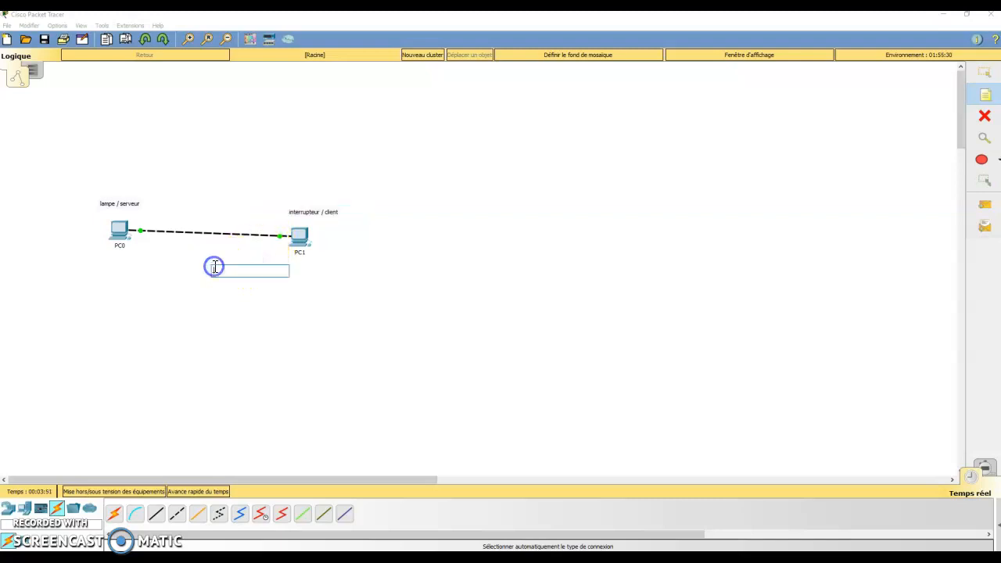
click(314, 268)
click(291, 260)
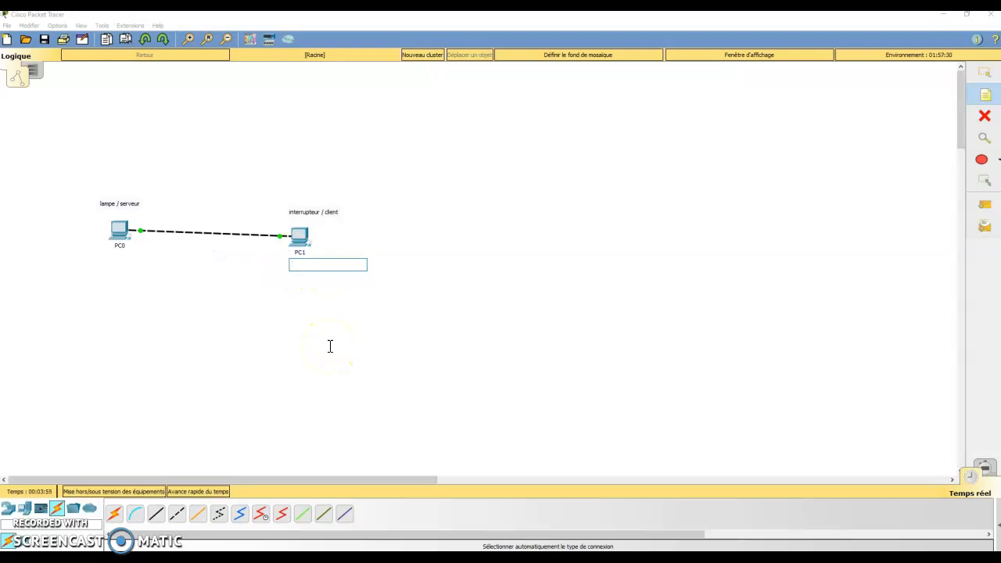
text(PF)
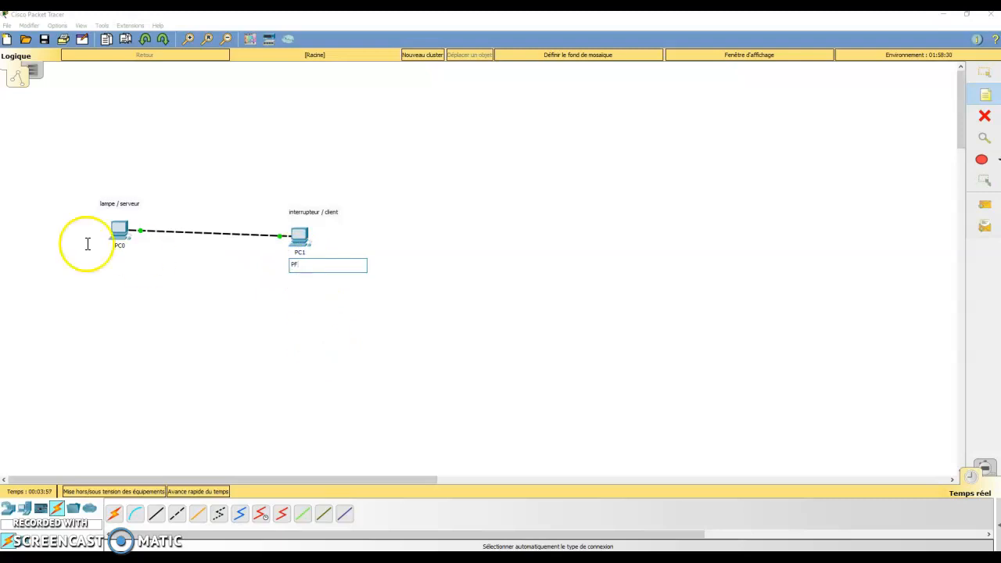
click(111, 270)
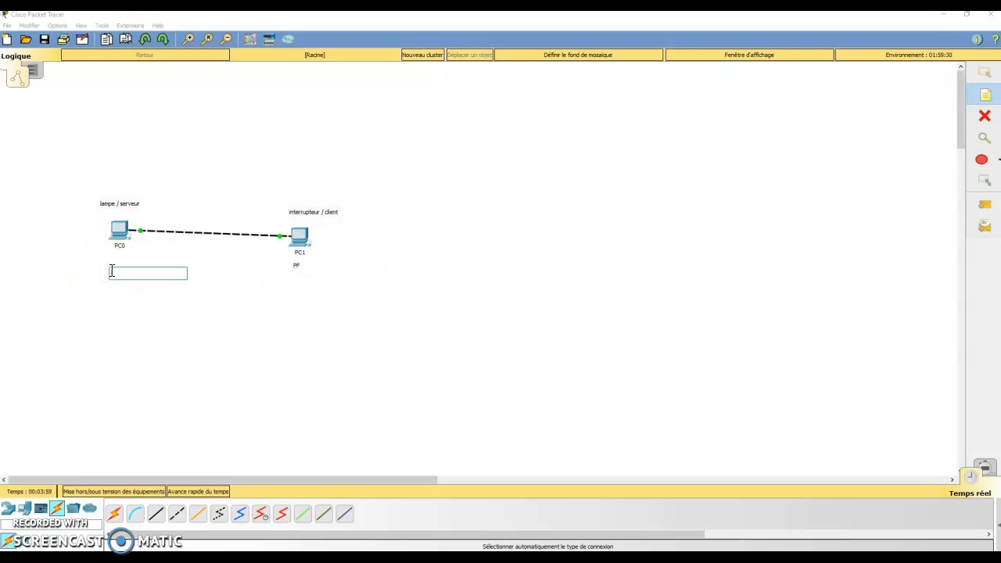
text(PF)
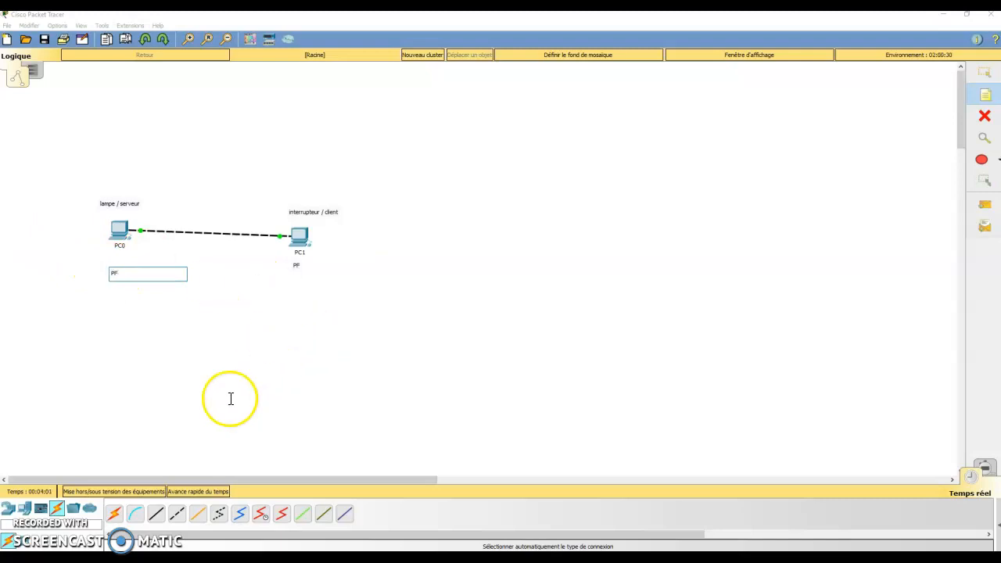
Place three more generic PCs beside the first network: two in an upper row and one below the second.
click(24, 509)
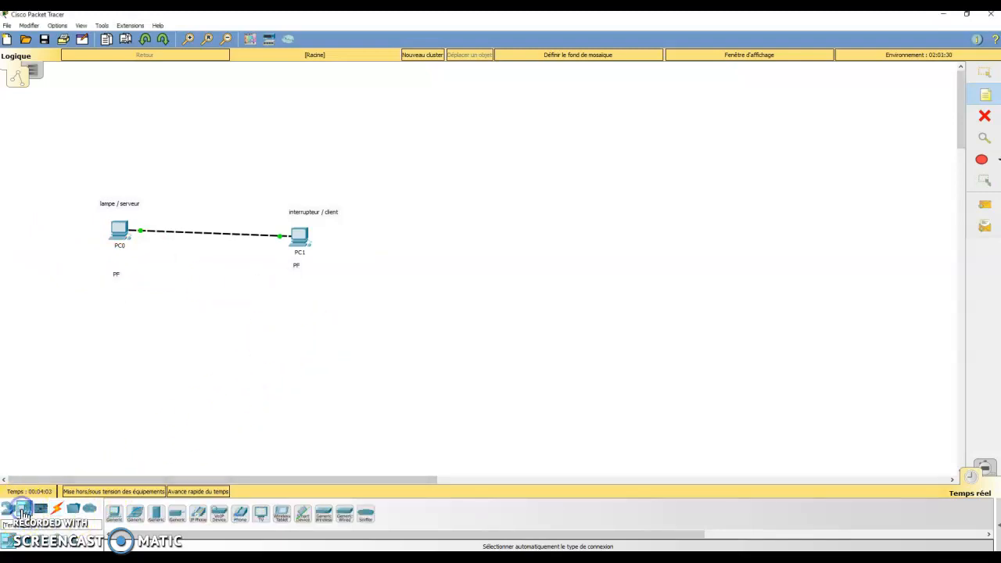
drag(112, 517, 201, 458)
drag(519, 210, 519, 210)
drag(108, 522, 653, 209)
drag(111, 518, 589, 352)
click(665, 311)
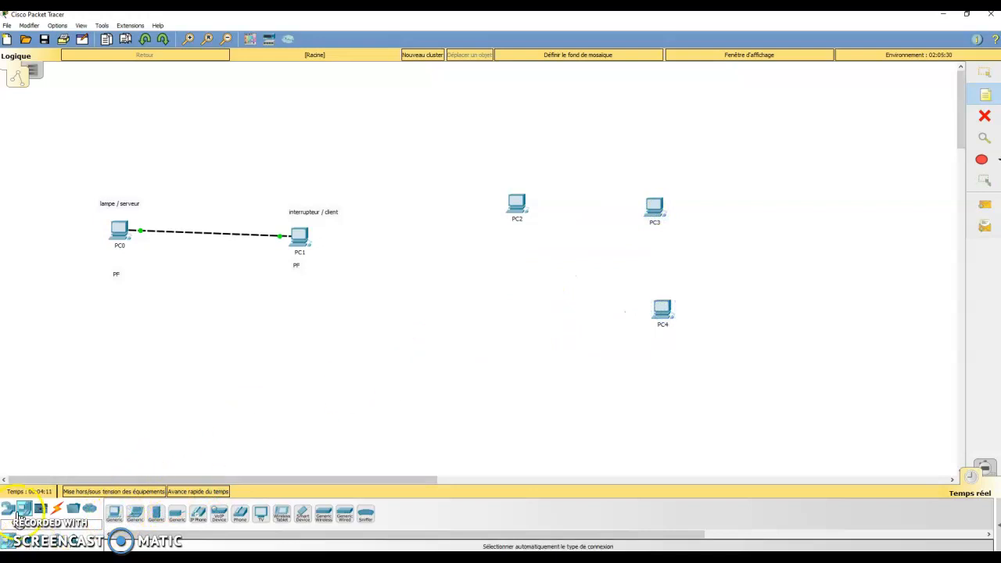
Add a generic switch below PC2, level with PC4.
click(9, 512)
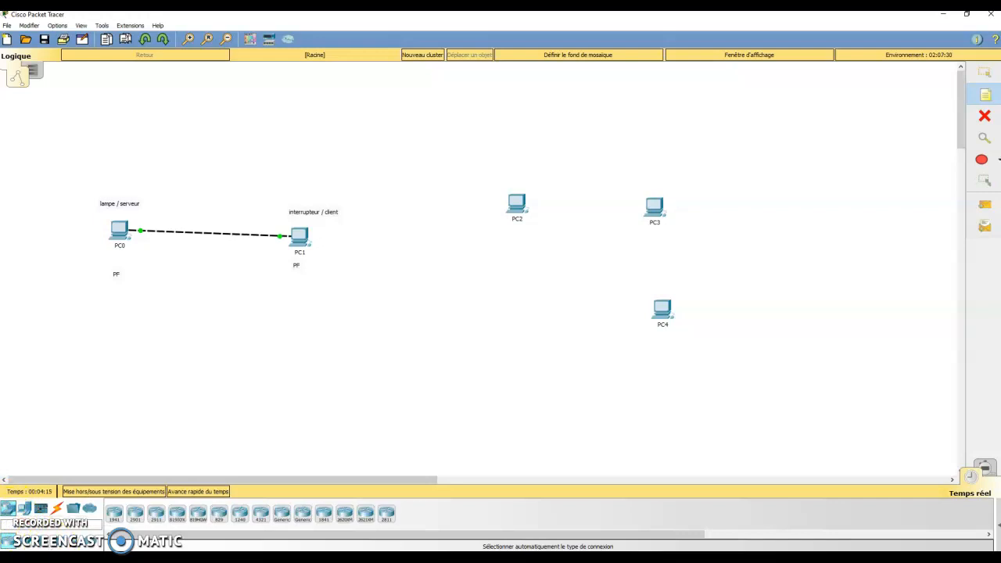
click(26, 545)
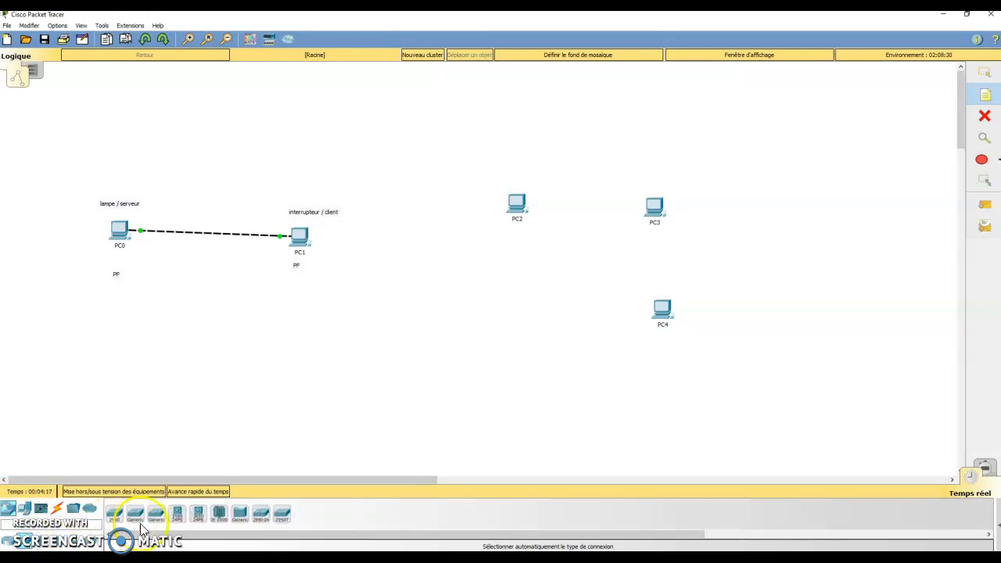
click(135, 518)
click(555, 319)
Connect PC2, PC3 and PC4 to the switch using the automatically chosen connection type.
click(57, 509)
click(114, 513)
click(518, 206)
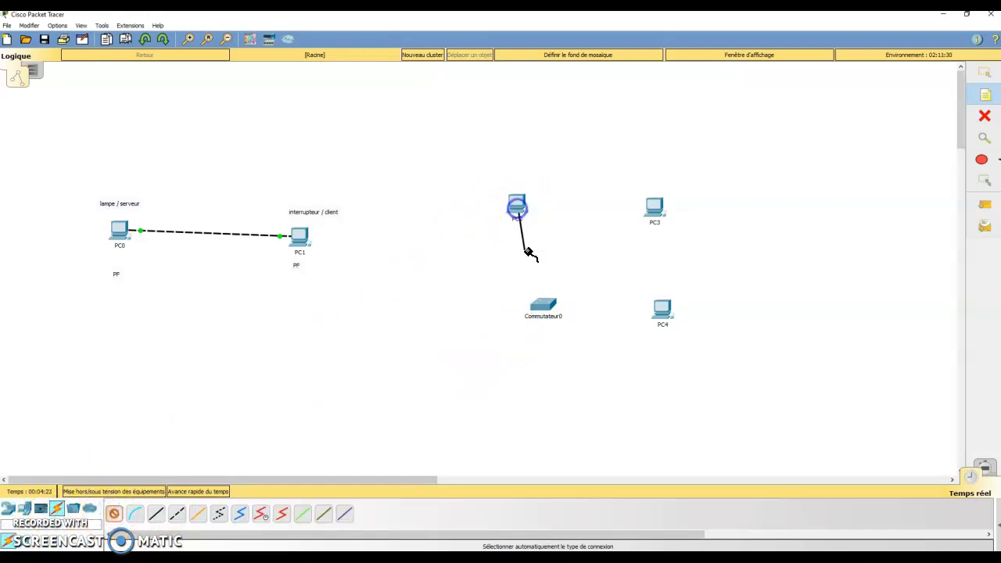
click(540, 298)
click(113, 513)
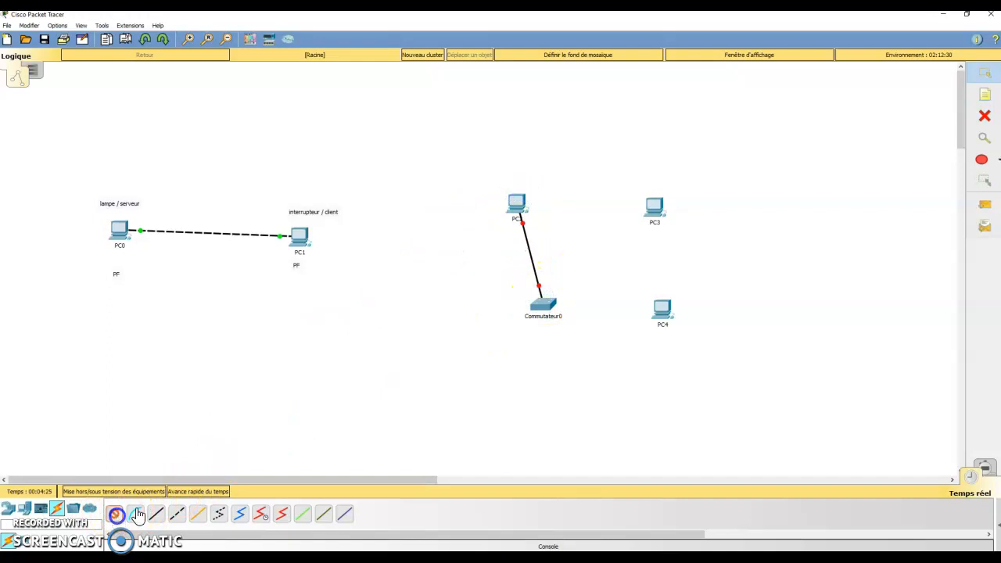
click(547, 307)
click(654, 210)
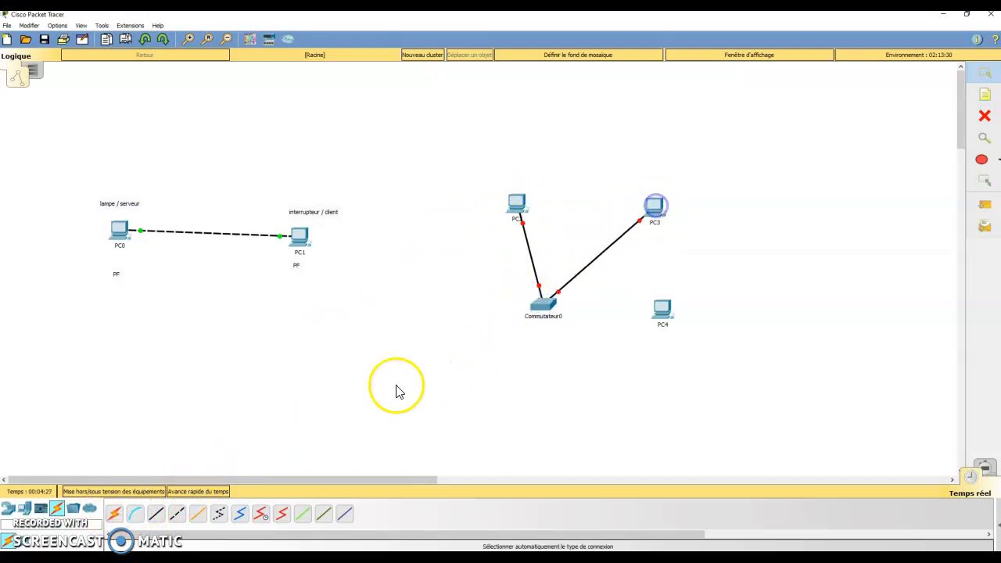
click(541, 302)
click(660, 309)
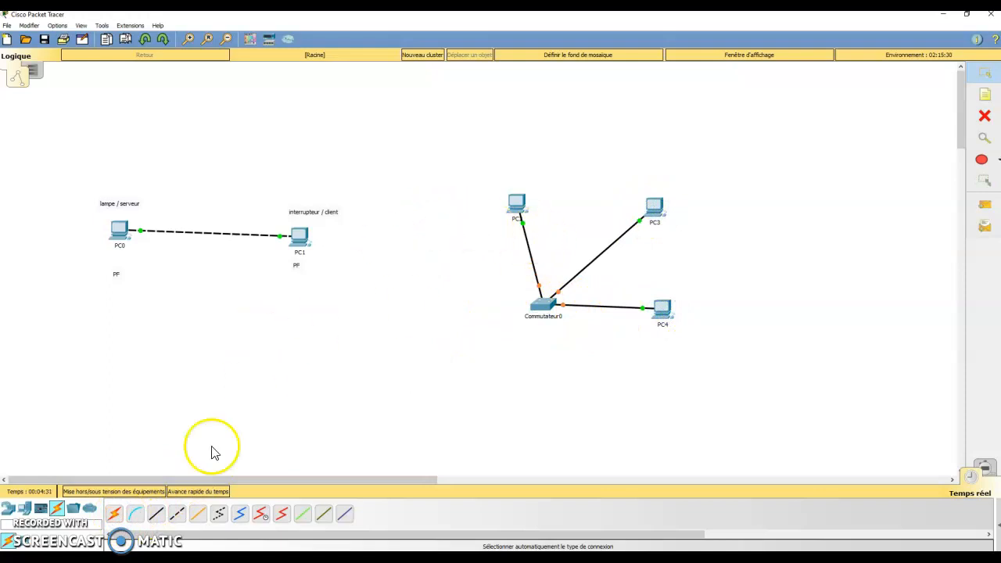
Add the notes "lampe / serveur" above PC2 and "inter 1 / client" above PC3.
click(987, 98)
click(489, 178)
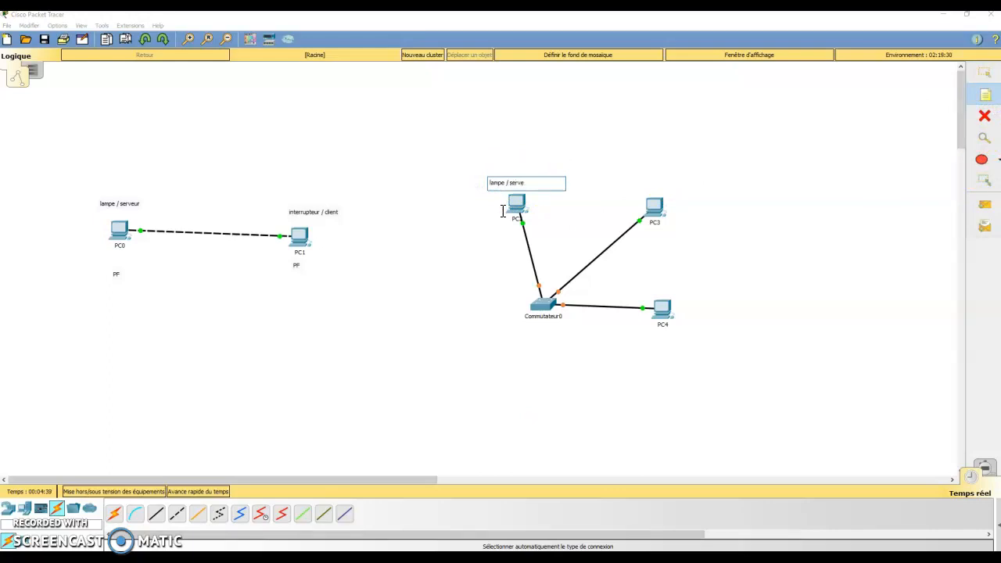
click(649, 184)
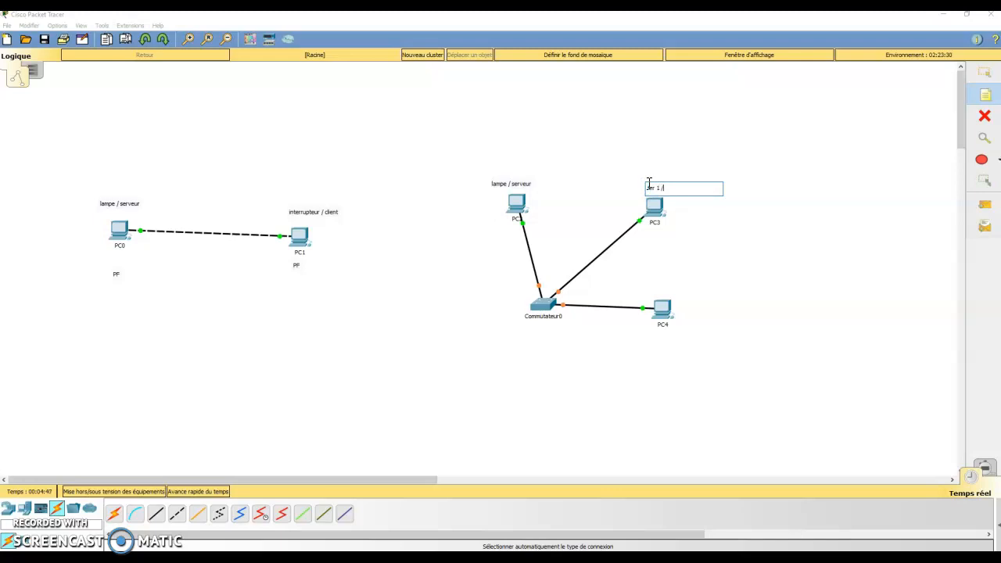
click(647, 190)
click(679, 187)
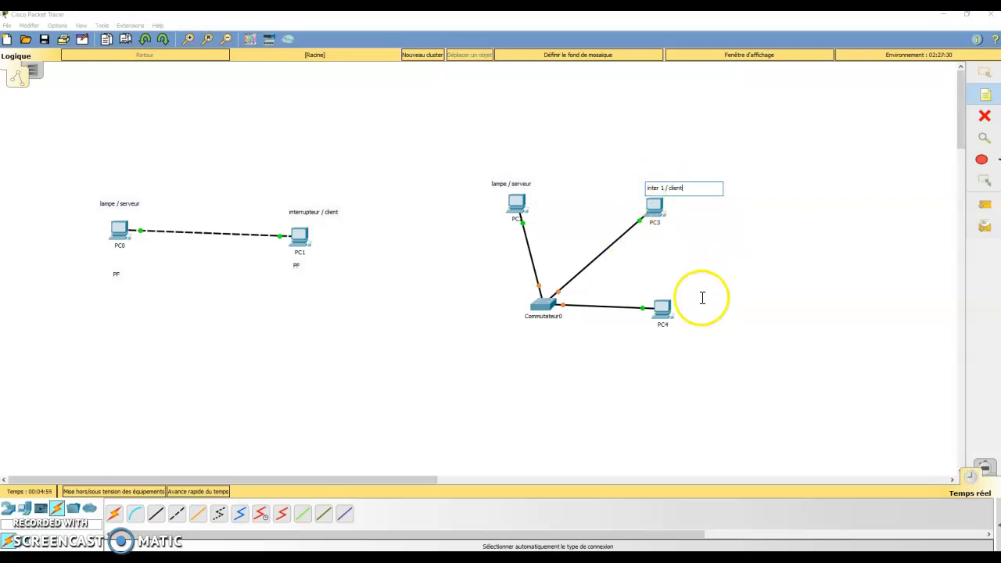
Add the note "inter 2 / client" below PC4.
click(653, 341)
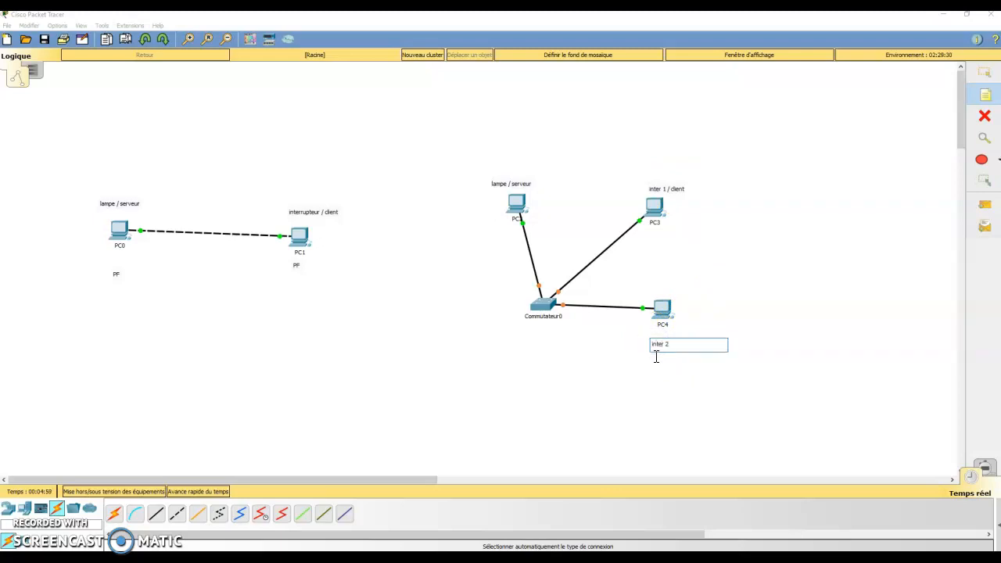
text(inter 2 / c)
click(632, 348)
click(688, 382)
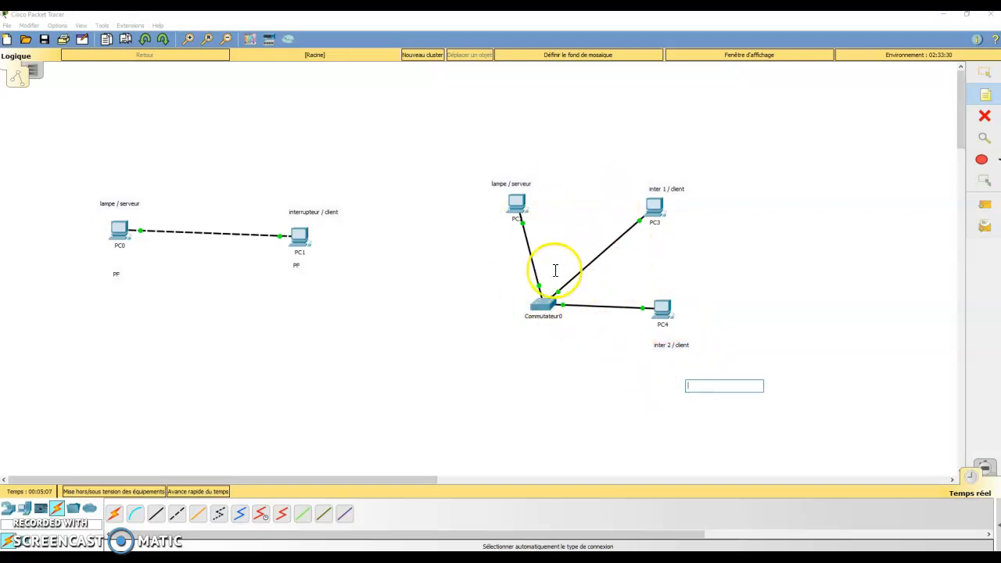
Add the note "PI" below the switch and a "PF" note above each of PC2, PC3 and PC4.
click(530, 330)
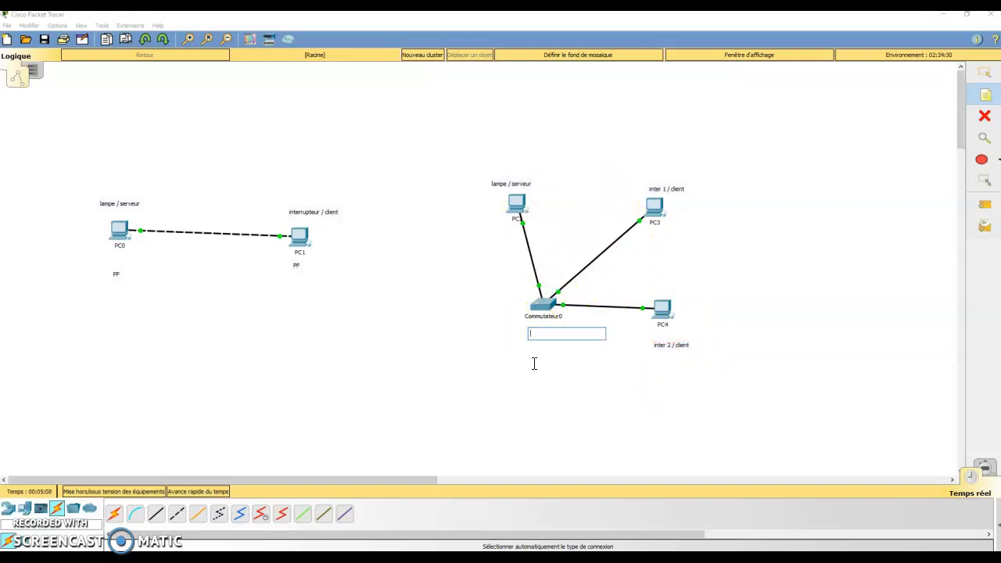
click(497, 164)
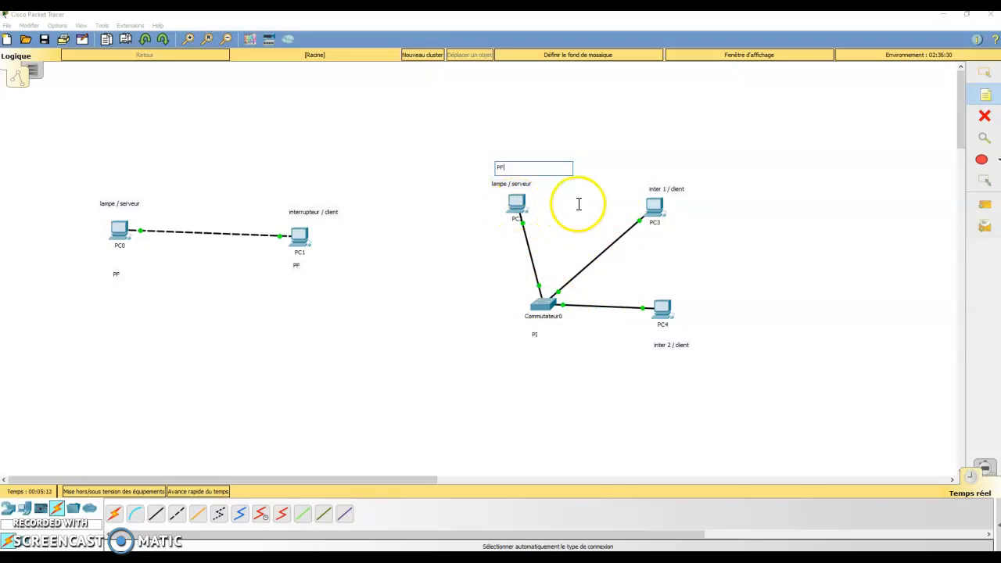
click(674, 169)
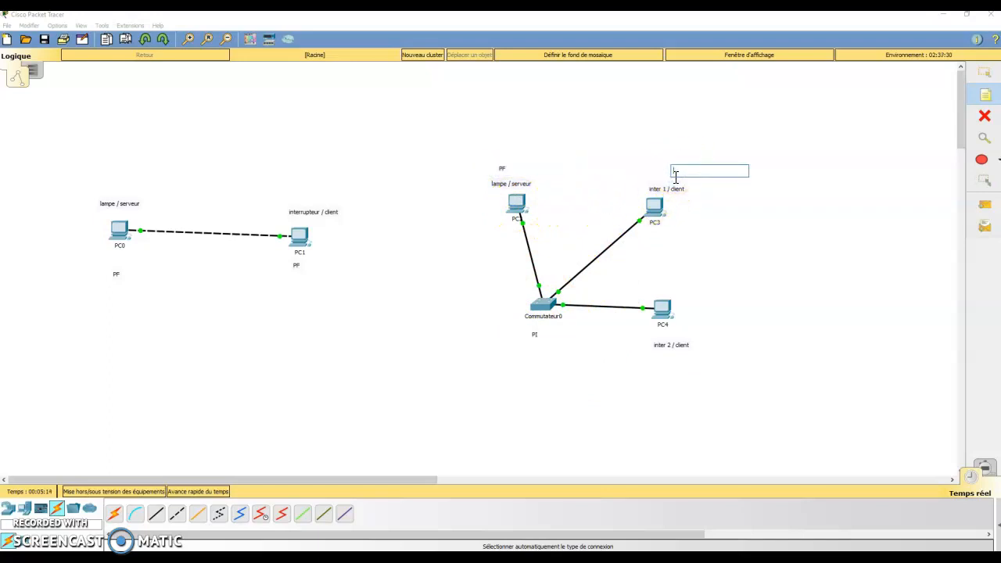
text(PF)
click(827, 287)
click(662, 284)
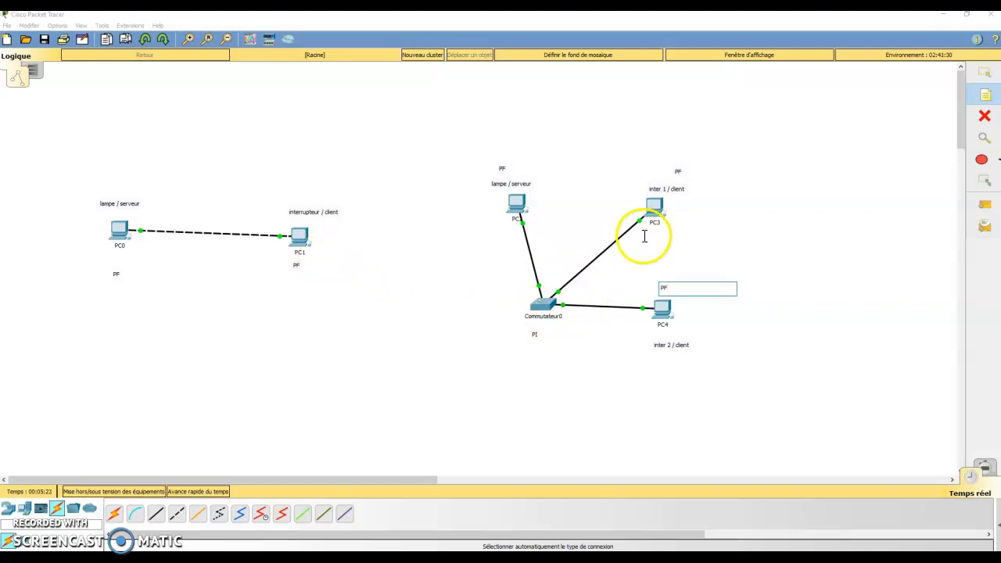
Add the notes "Câbles" and "ETHERNET" between the PC3 and PC4 links.
click(609, 264)
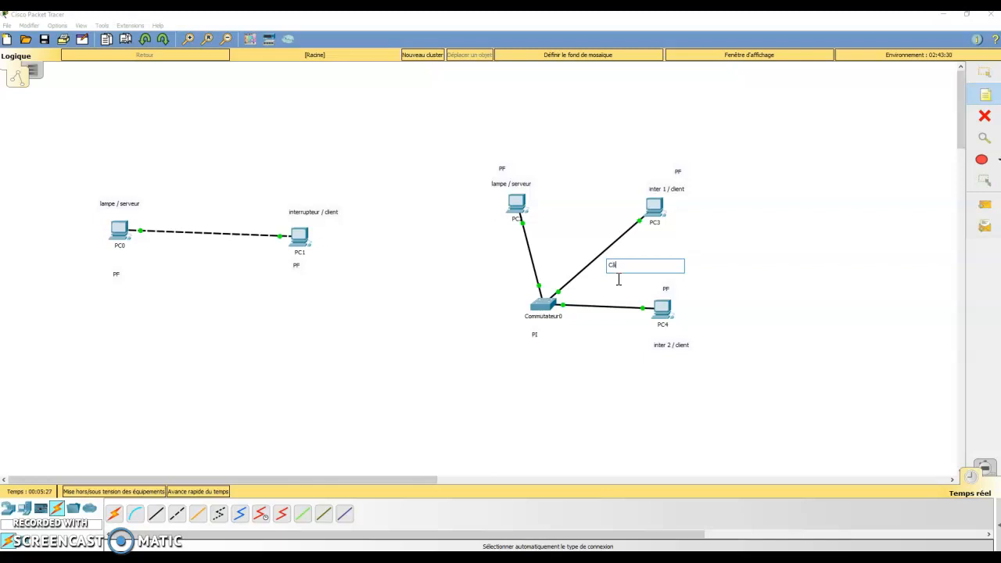
click(618, 279)
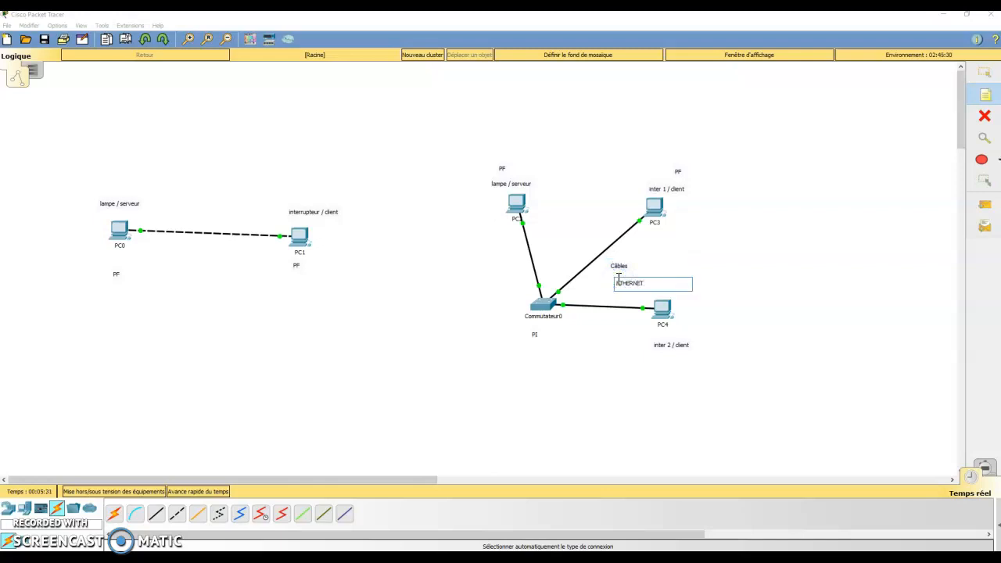
click(652, 265)
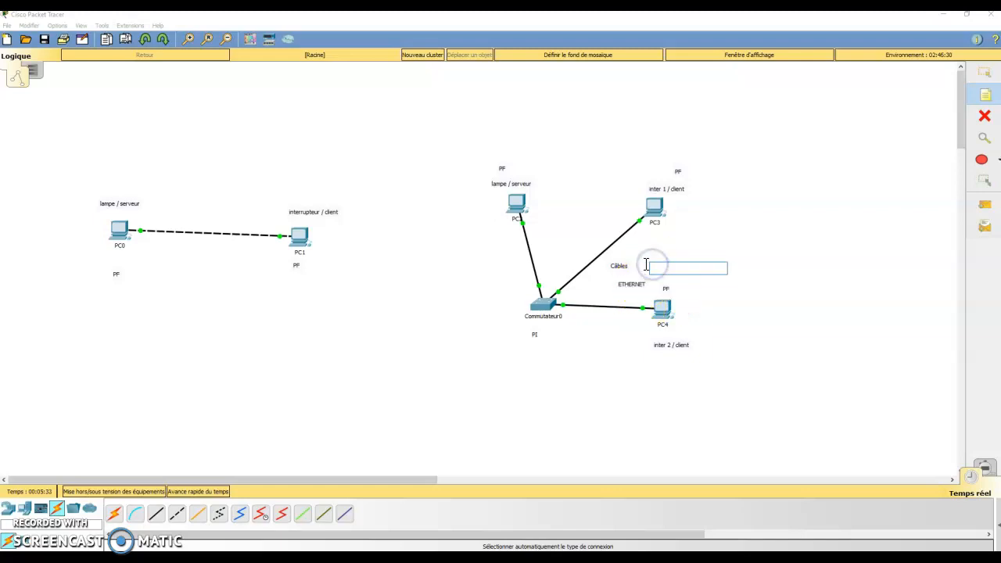
click(189, 235)
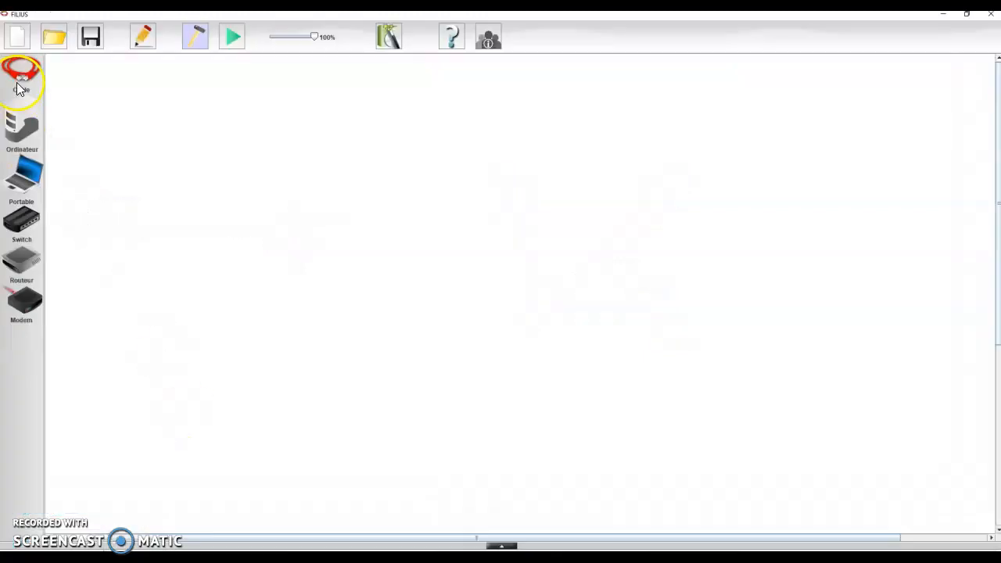
Switch to FILIUS, place two computers side by side and connect them with a cable.
drag(17, 127, 327, 150)
click(19, 82)
click(175, 164)
click(328, 168)
Place three more computers below the first pair, two in a row and one under the second, plus a switch under the first.
click(21, 125)
click(14, 116)
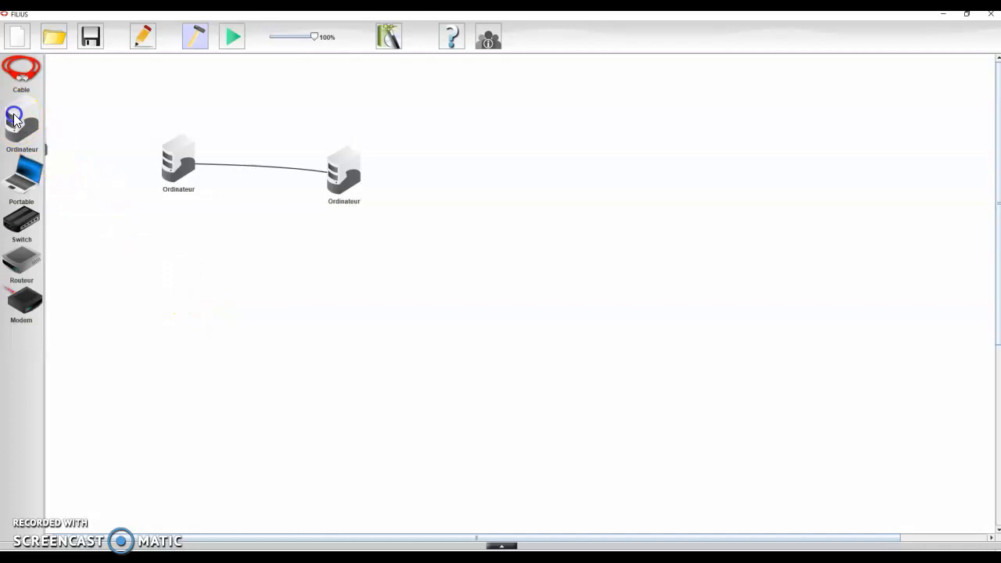
click(205, 288)
drag(21, 131, 185, 290)
drag(21, 127, 352, 406)
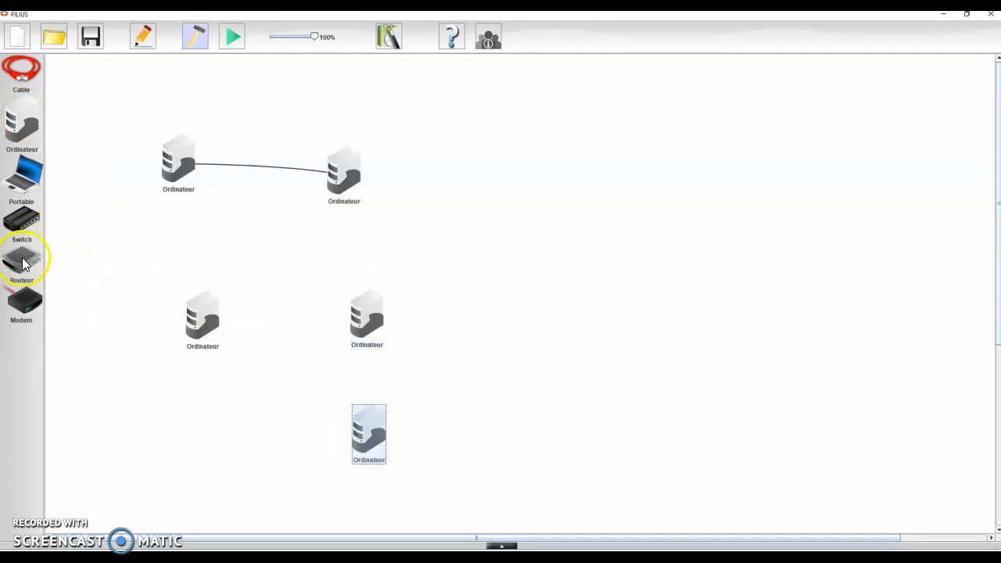
drag(16, 216, 225, 385)
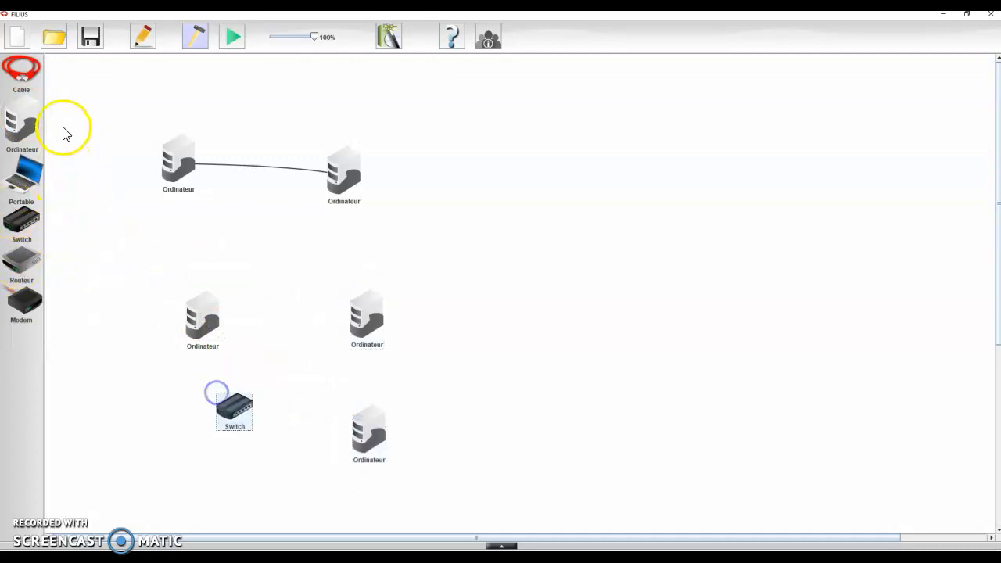
Connect each of the three lower computers to the switch with a cable.
click(202, 333)
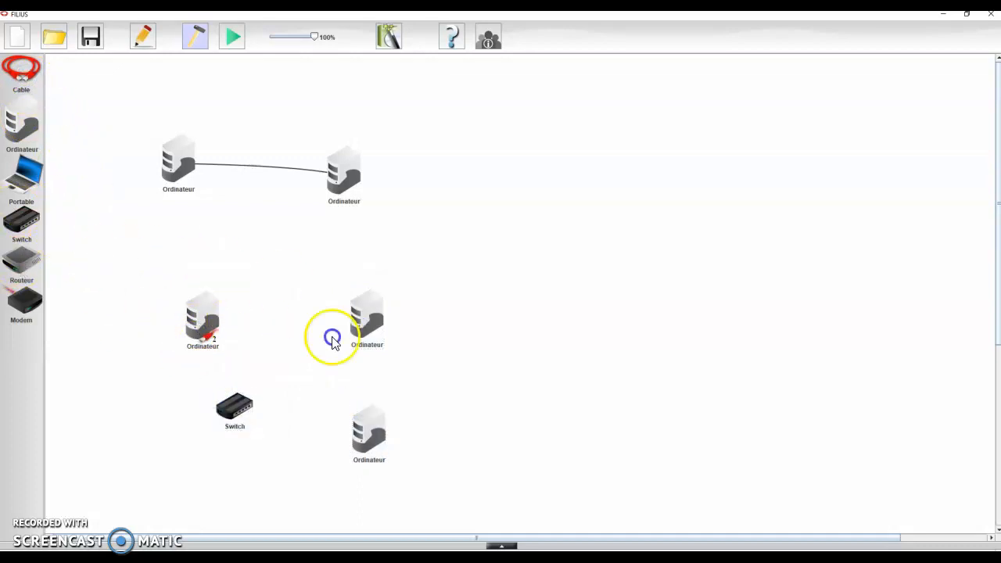
click(231, 398)
click(237, 408)
click(357, 323)
click(251, 412)
click(334, 446)
click(336, 460)
click(219, 314)
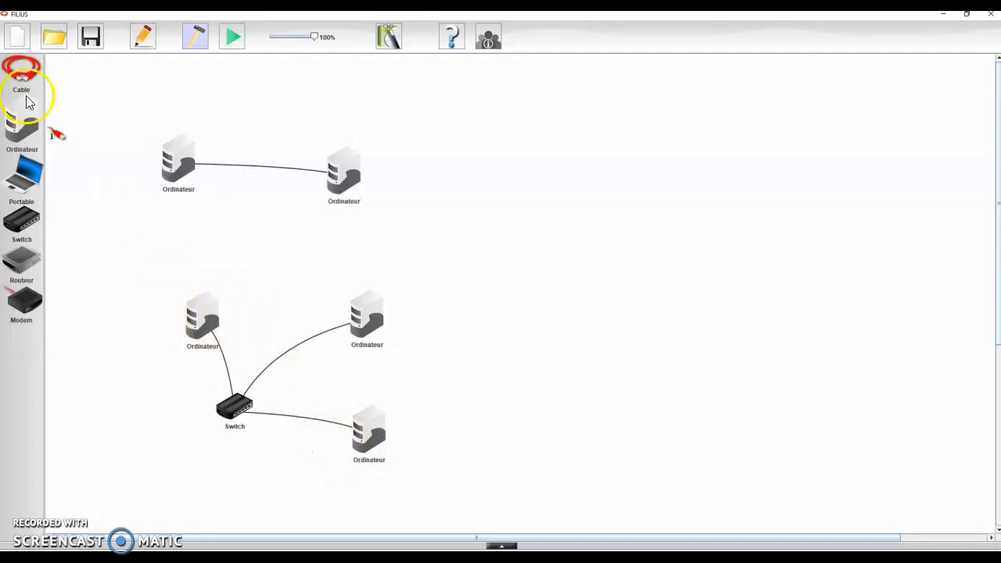
click(12, 77)
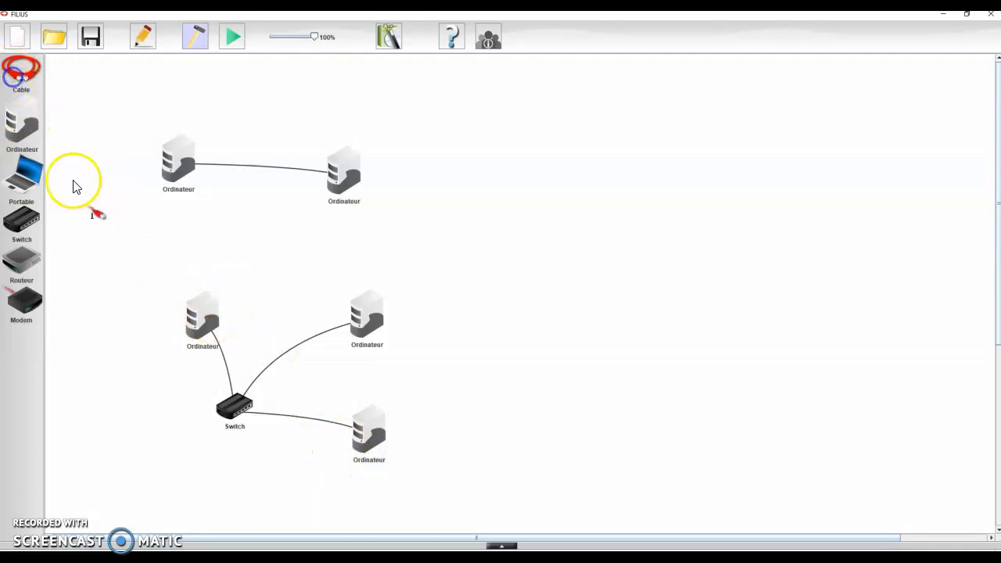
Rename the computer directly above the switch as LAMPE.
click(198, 315)
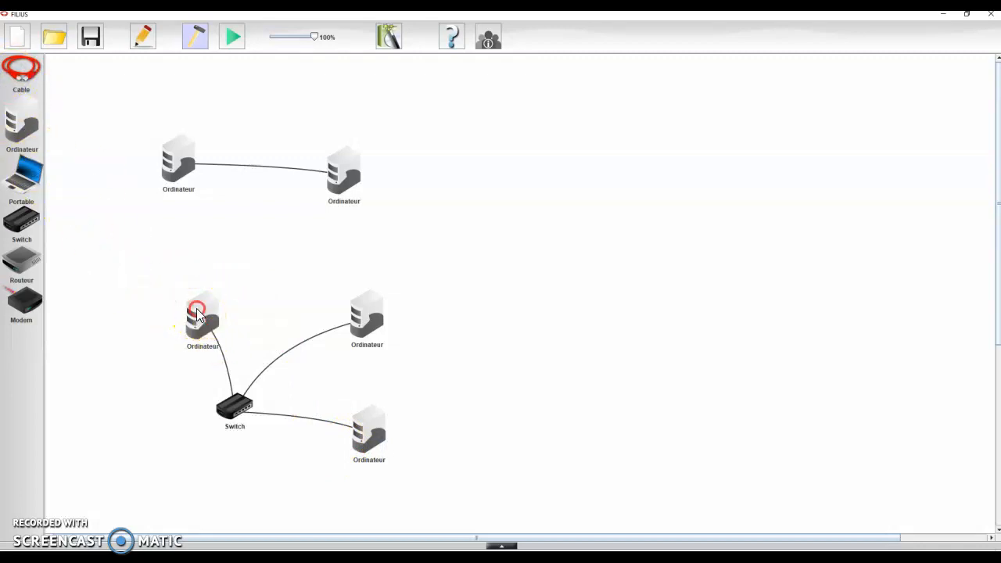
click(198, 316)
double_click(82, 441)
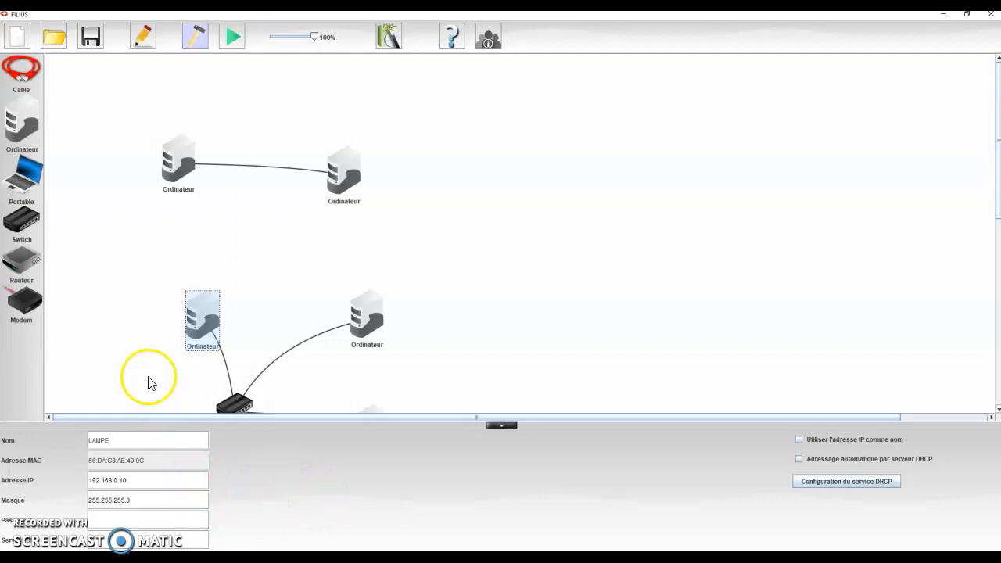
click(133, 348)
Rename the computer beside LAMPE as INTER1.
click(357, 350)
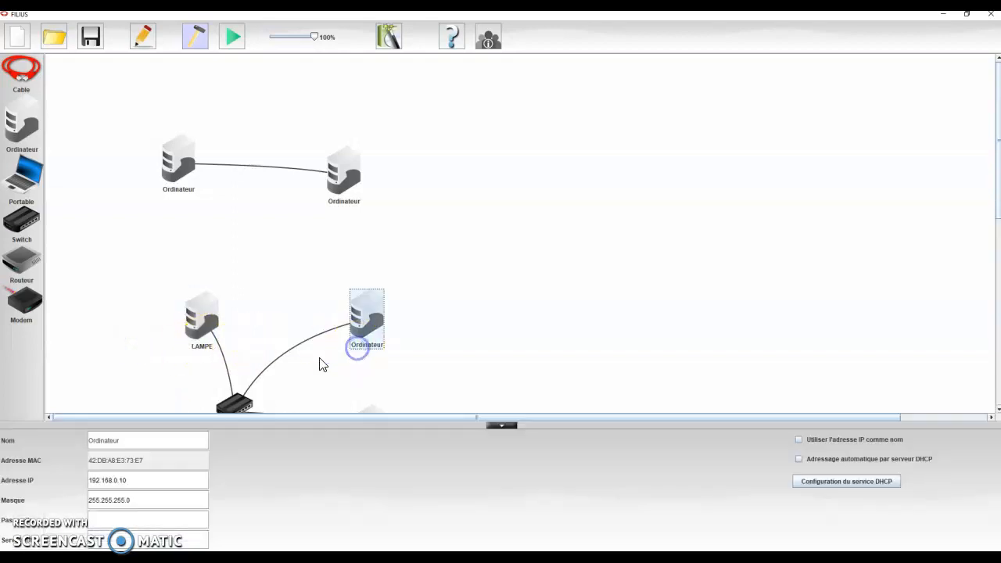
drag(122, 444, 54, 436)
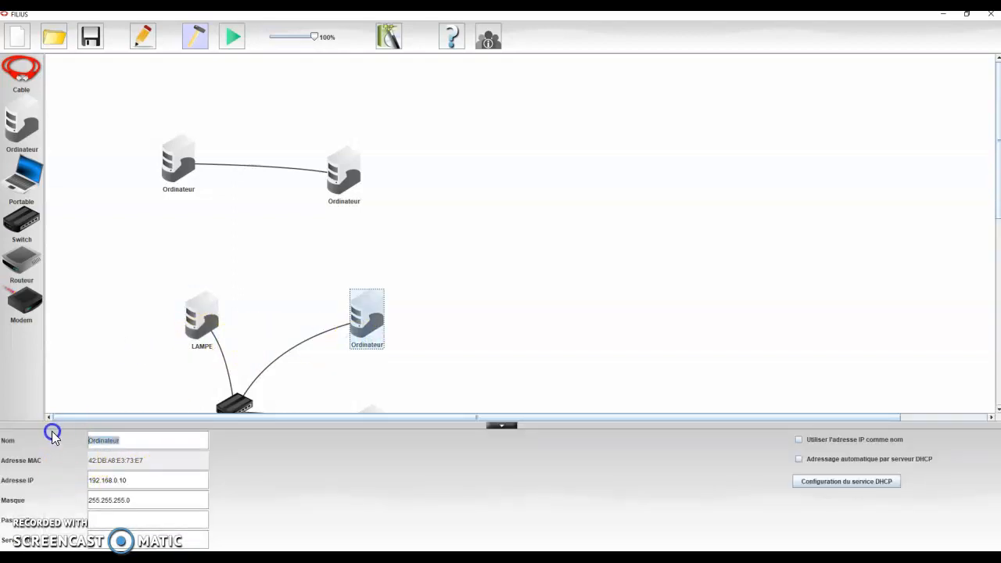
text(INTER1)
click(368, 363)
Rename the computer below INTER1 as INTER2 and close its configuration.
click(374, 444)
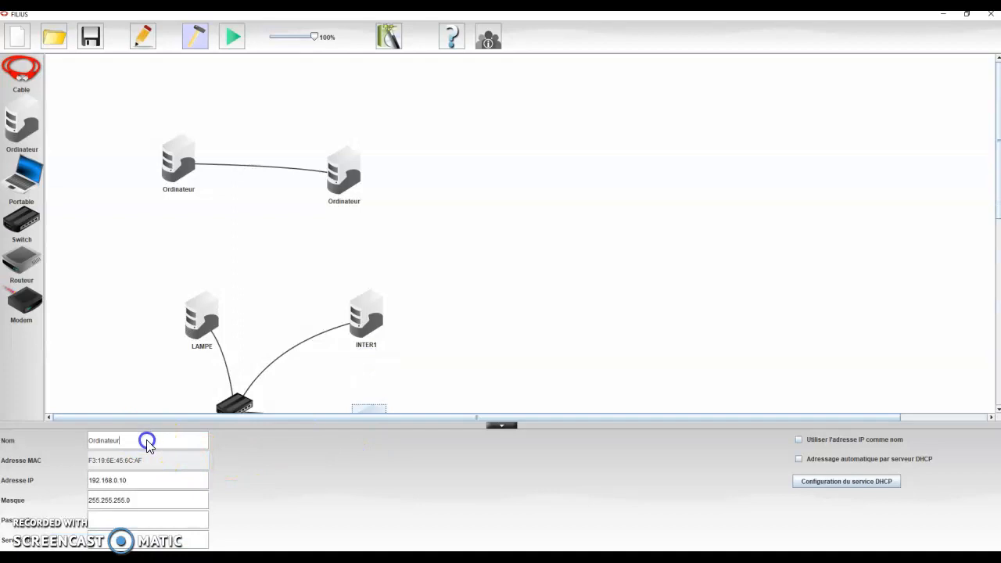
click(106, 442)
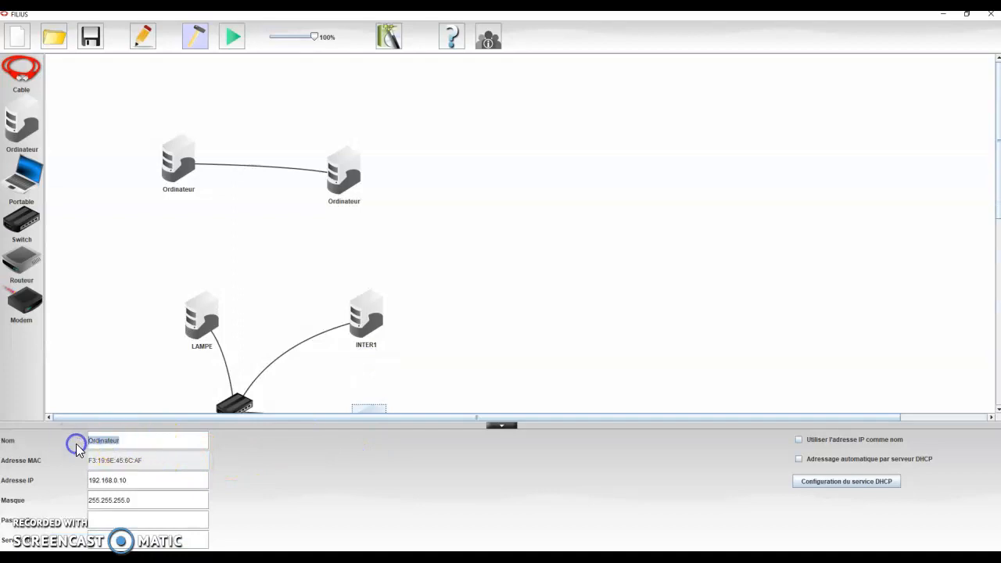
text(INTER2)
click(512, 311)
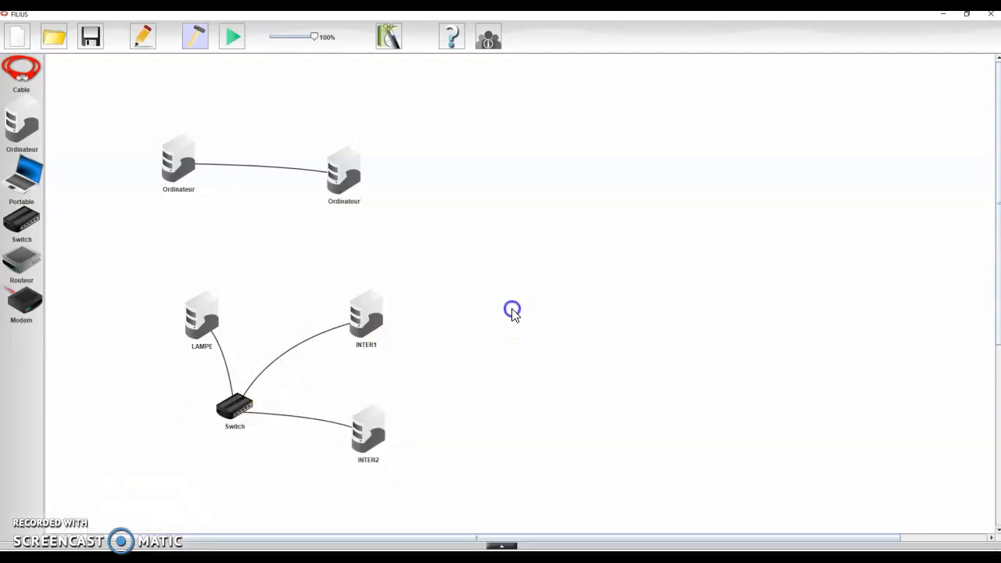